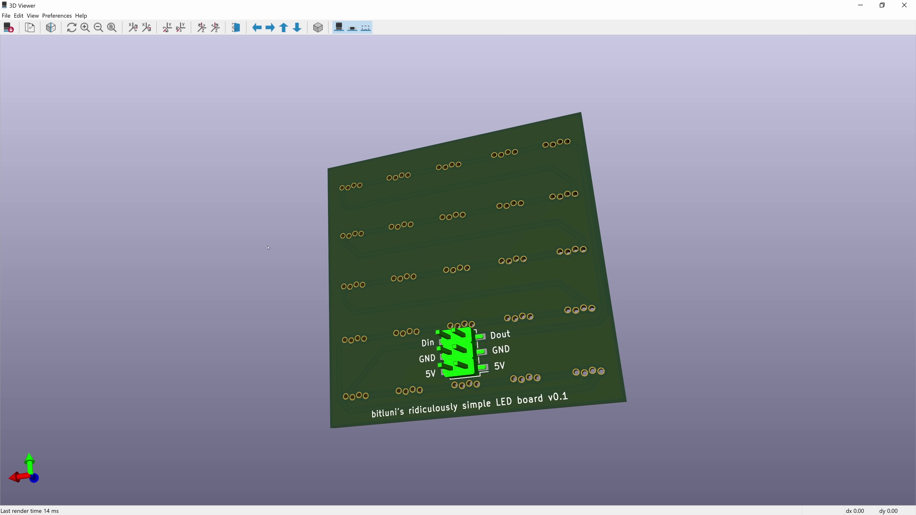
Route back-copper tracks from the capacitor's 5V and GND pads to the LED's pins 2 and 3
drag(268, 249, 411, 262)
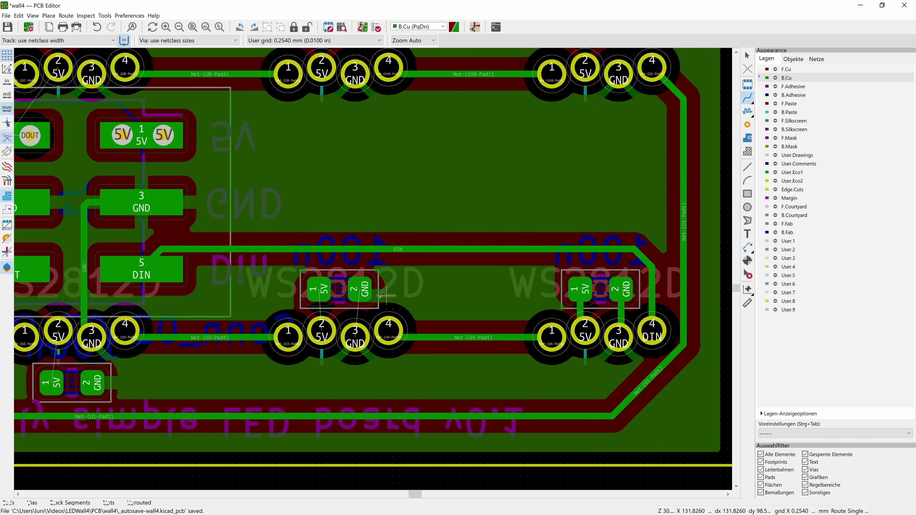
click(316, 288)
click(321, 324)
click(361, 288)
click(355, 330)
scroll(354, 330, down, 3)
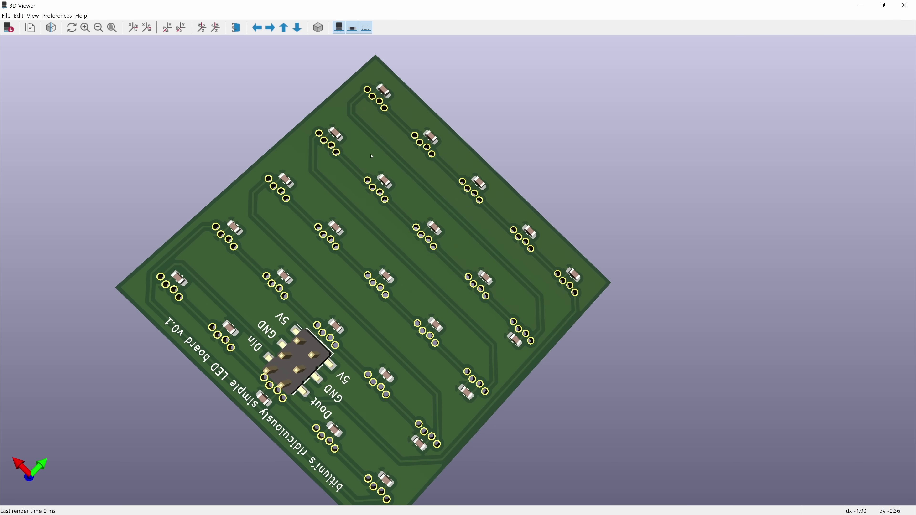
Rotate the 3D view to reveal the simple LED board's underside
drag(372, 156, 676, 450)
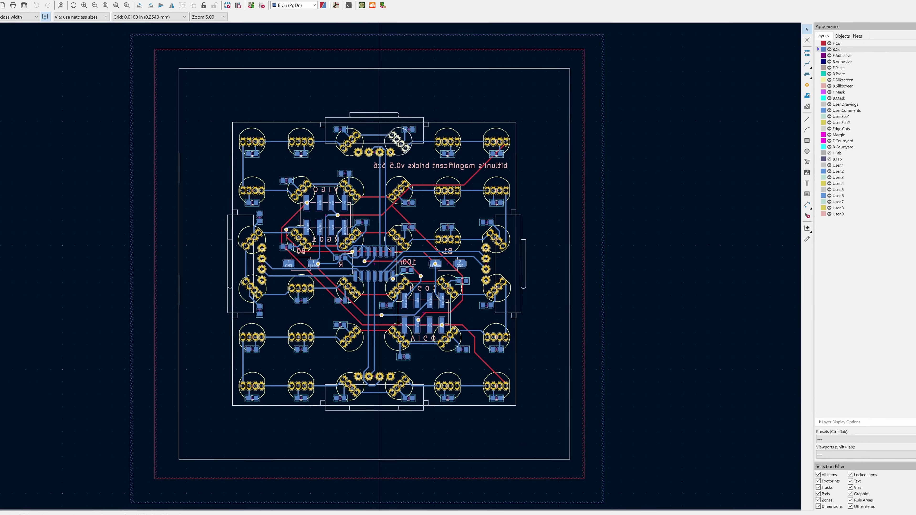
scroll(380, 119, up, 5)
click(284, 258)
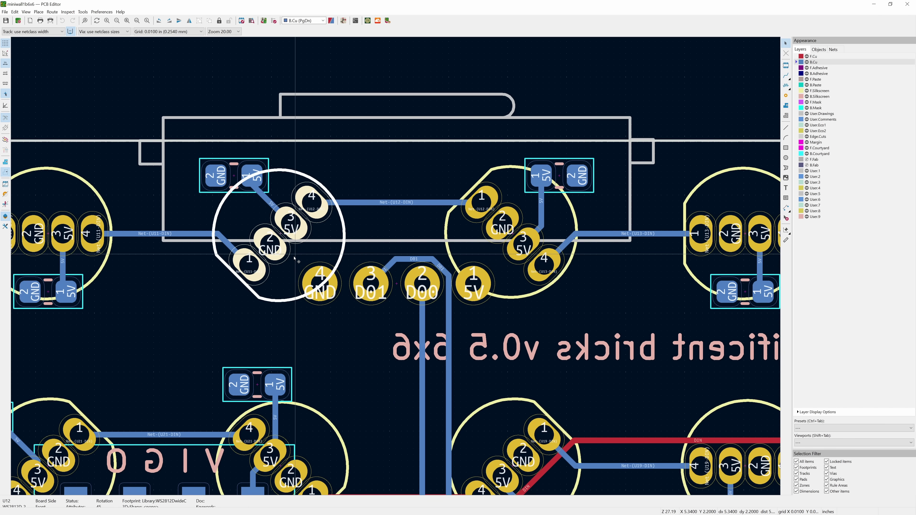
double_click(294, 257)
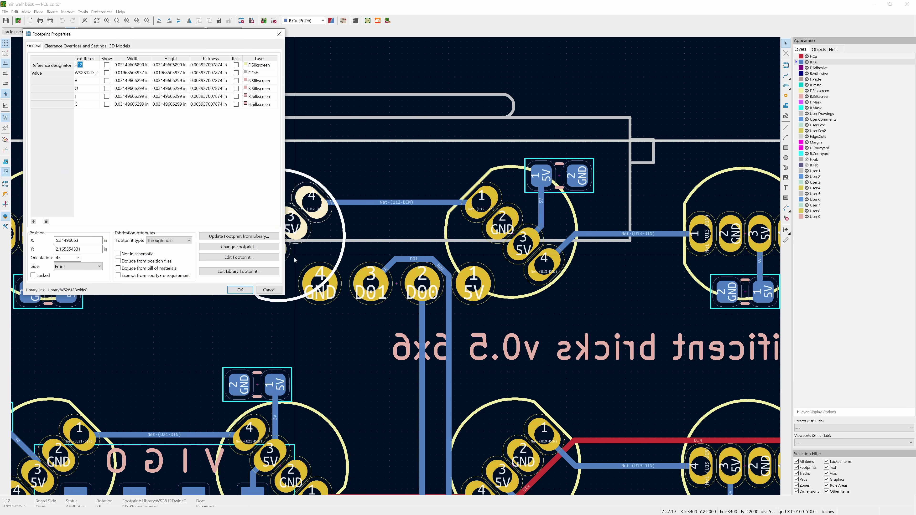
double_click(65, 261)
click(268, 290)
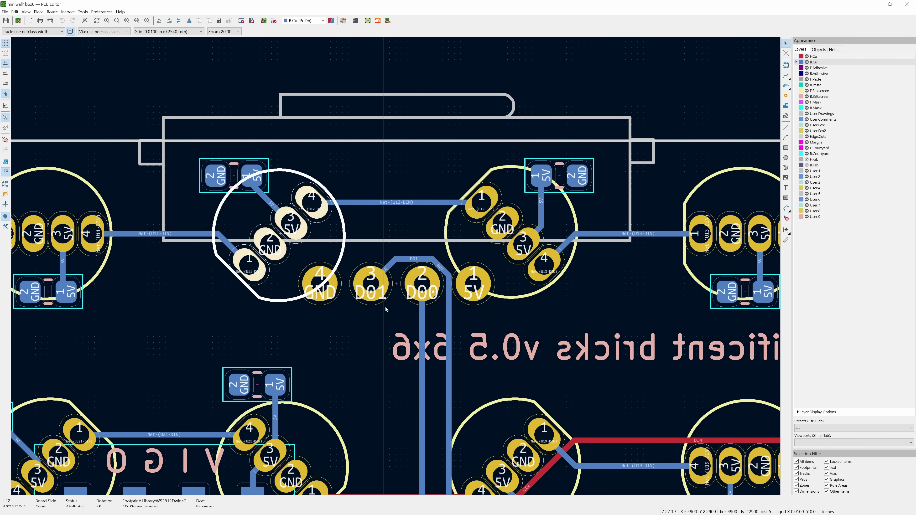
scroll(396, 267, down, 10)
scroll(396, 267, up, 8)
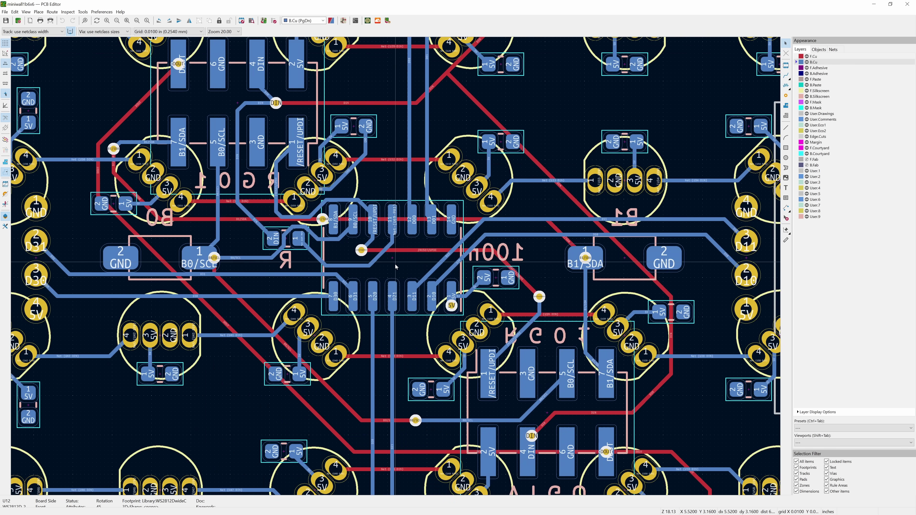
click(401, 270)
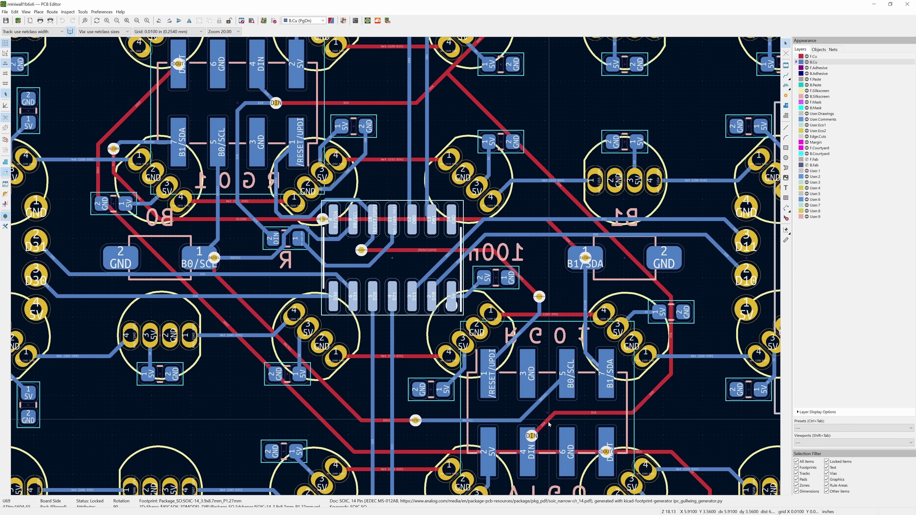
click(464, 320)
click(235, 102)
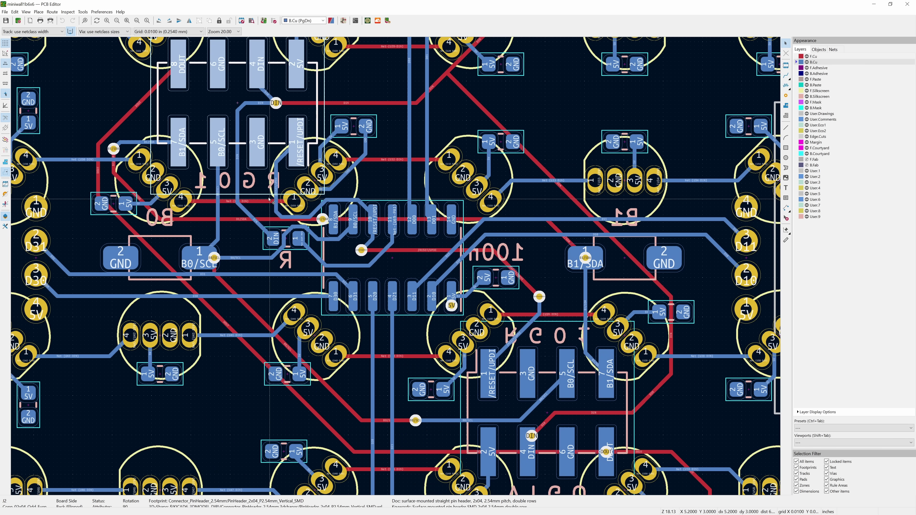
key(Escape)
key(Home)
drag(576, 79, 668, 480)
drag(183, 427, 652, 486)
key(alt+3)
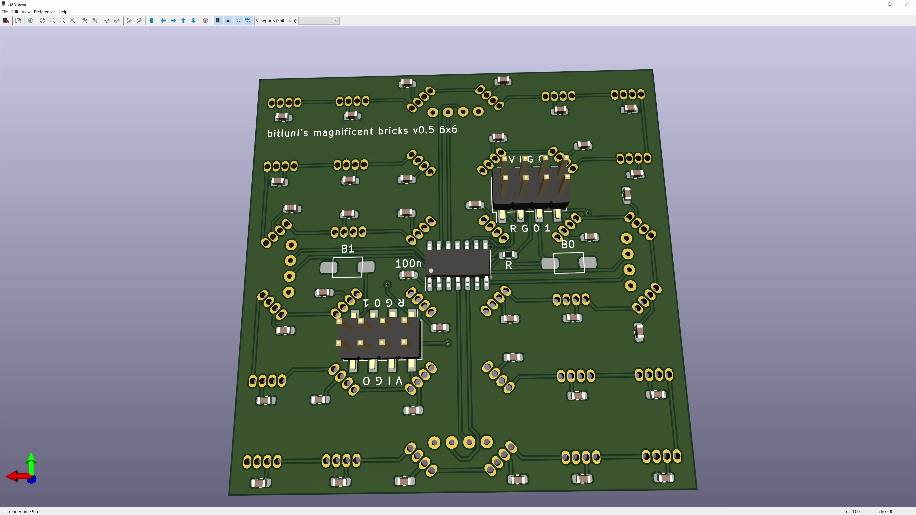
Flip the 3D view to the 8x8 brick board's bottom side with Shift+Z
key(shift+z)
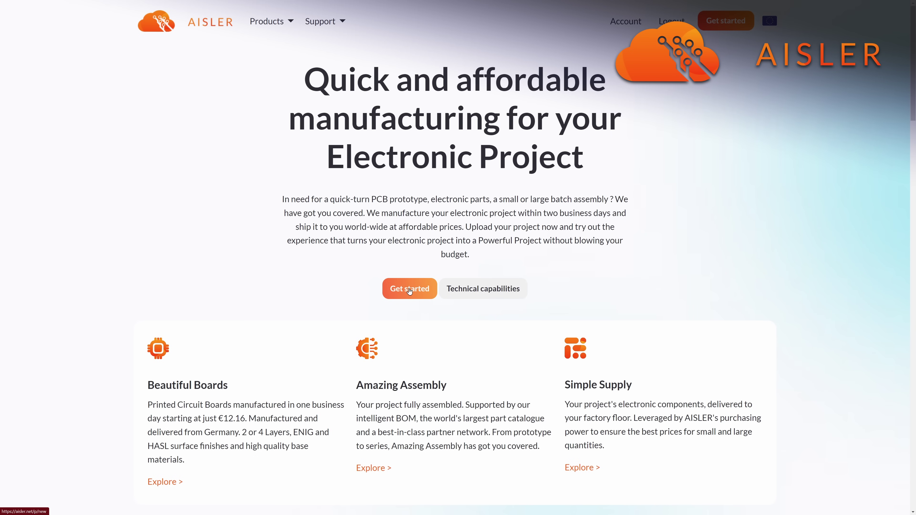
Upload the KiCad board file to AISLER, choose the Beautiful Boards service, and reach checkout
click(409, 291)
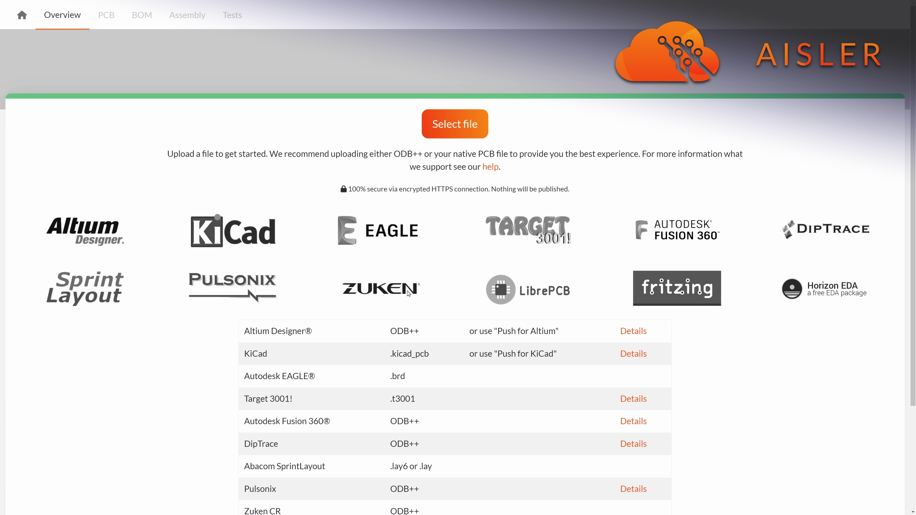
drag(465, 130, 465, 131)
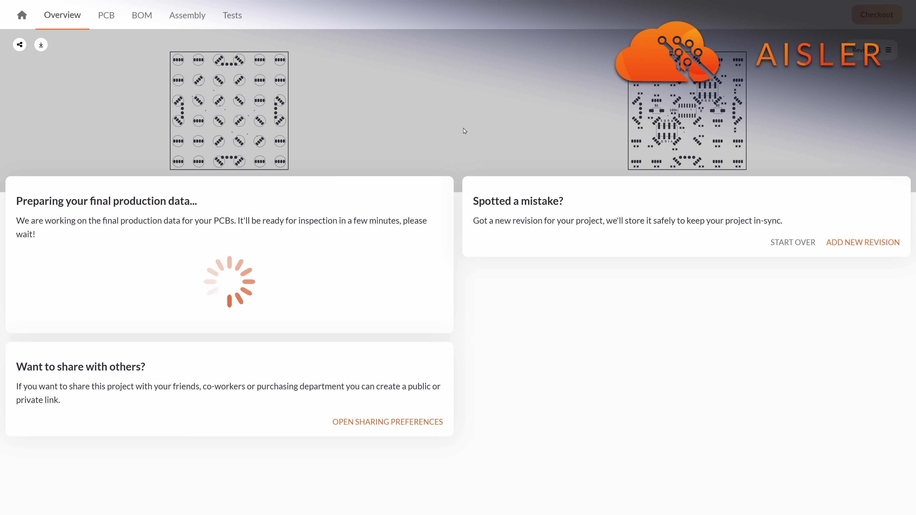
click(512, 246)
click(230, 128)
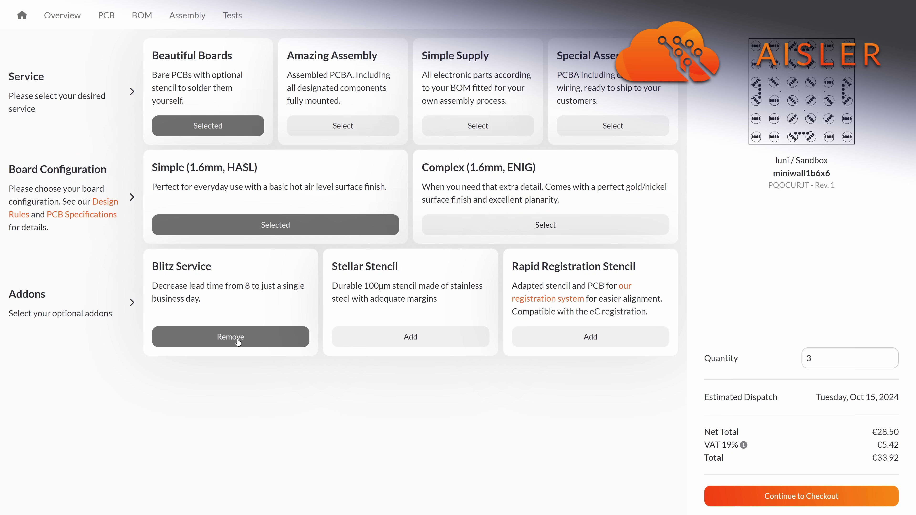
drag(260, 286, 266, 301)
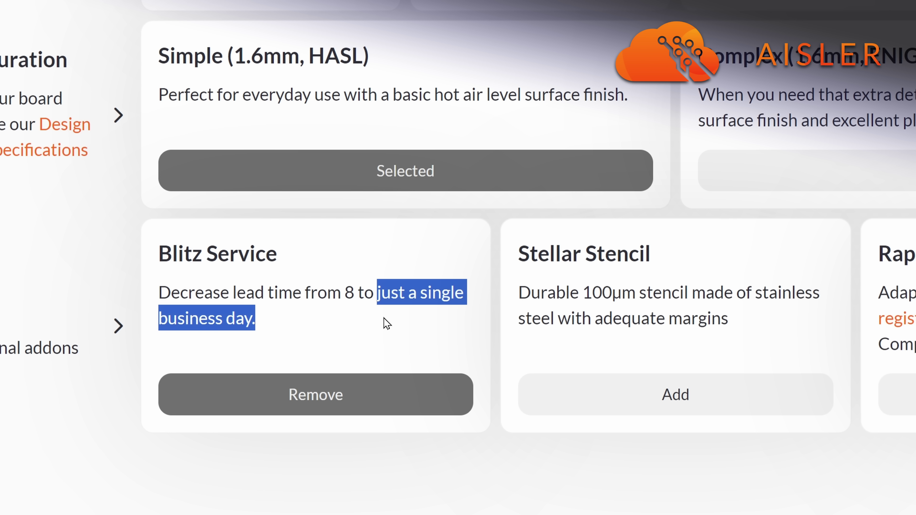
click(387, 324)
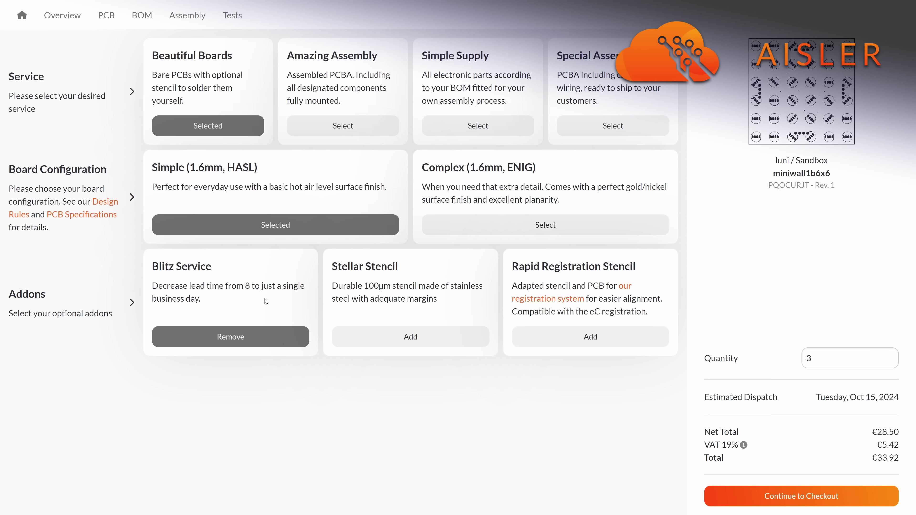
click(736, 496)
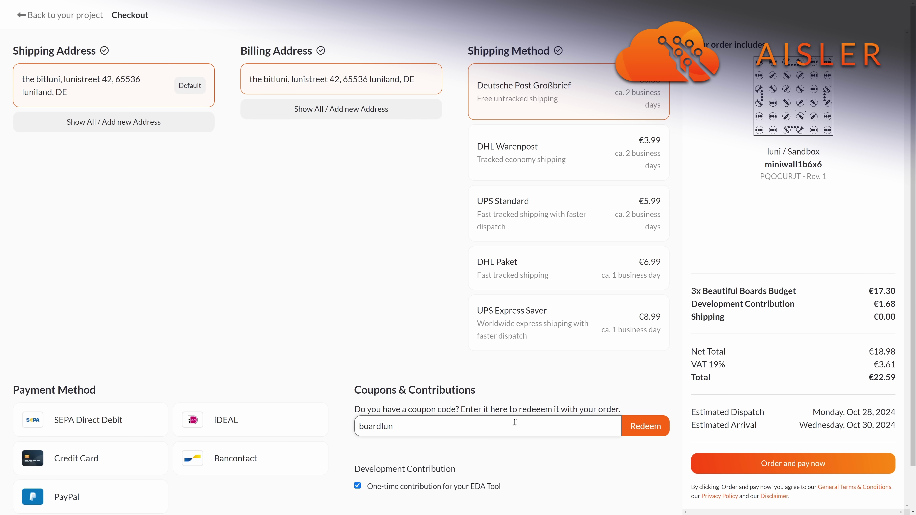
click(644, 431)
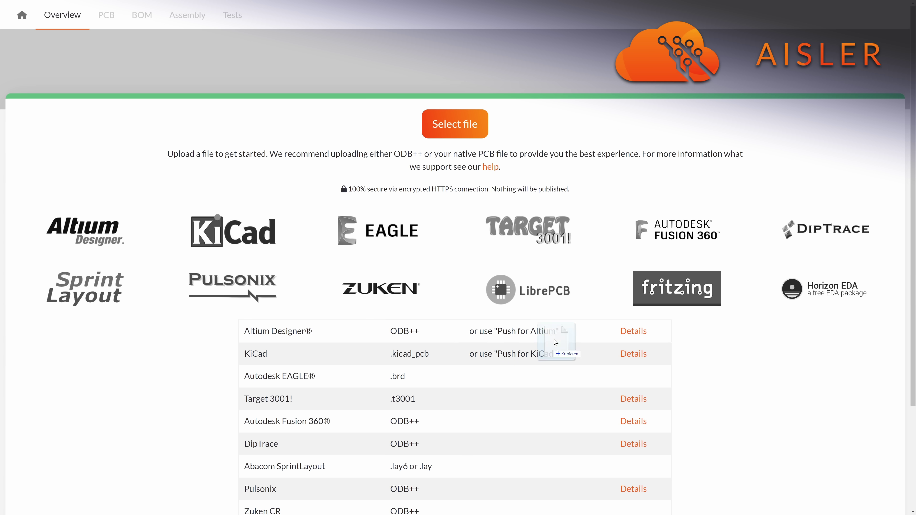
Re-upload the board, pick the simple HASL finish with Blitz, and apply the boardluni coupon
drag(483, 123, 473, 127)
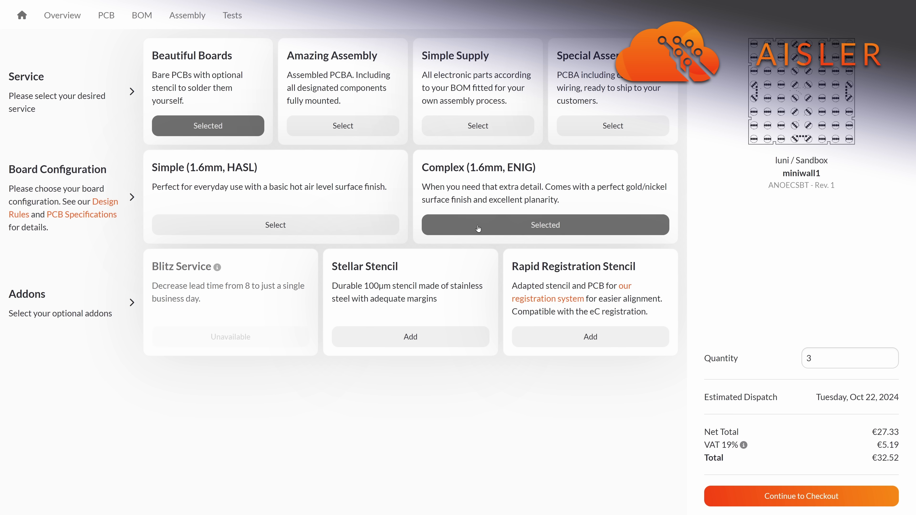
click(264, 227)
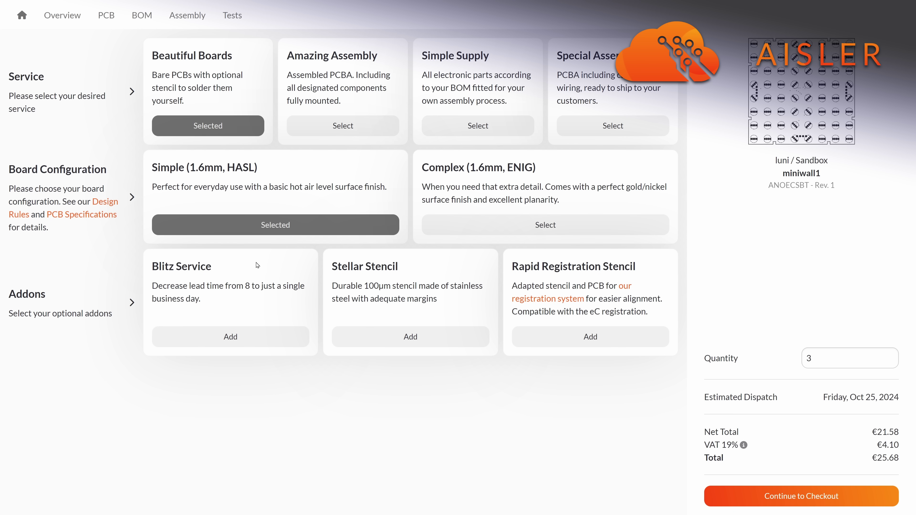
click(256, 332)
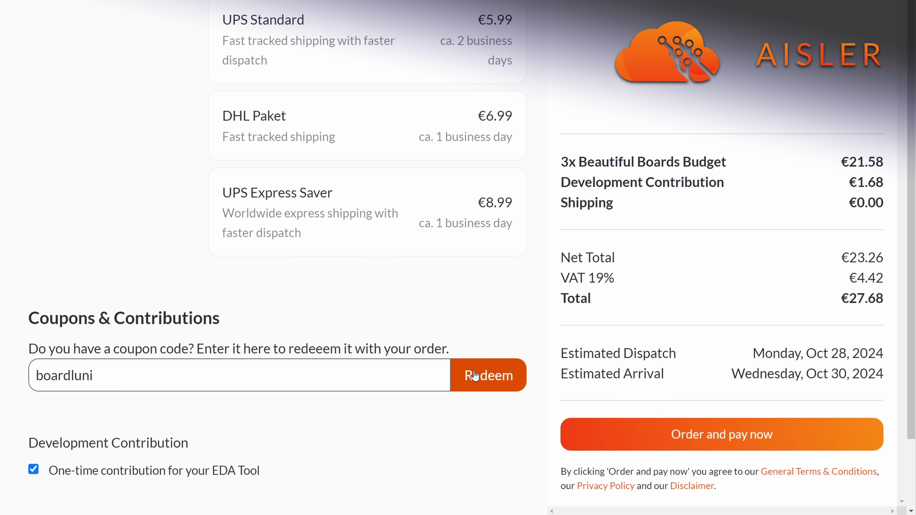
click(474, 375)
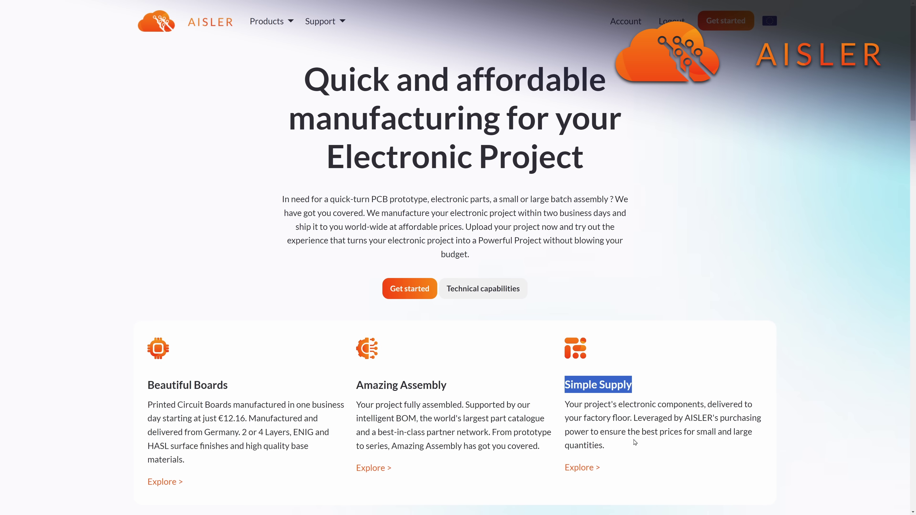
Check the Simple Supply product information, then view the project's bill of materials
click(579, 468)
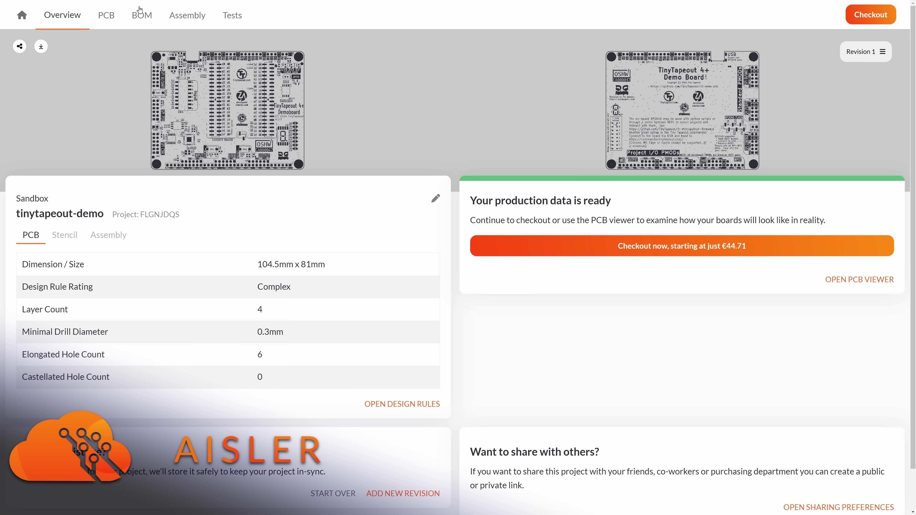
click(141, 13)
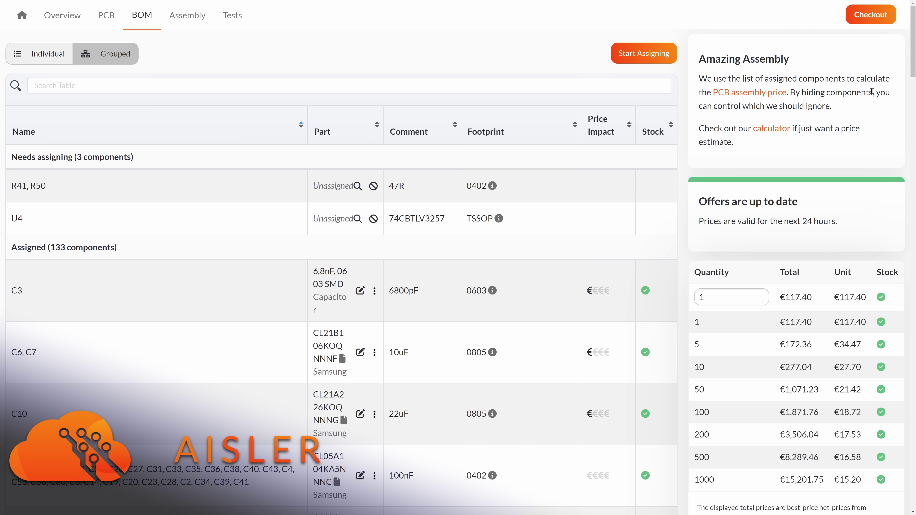
mouse_move(912, 68)
mouse_down()
mouse_move(914, 214)
mouse_move(913, 58)
mouse_up()
Assign parts to R41/R50 and U4, refresh the offer, and check out with Simple Supply
click(636, 54)
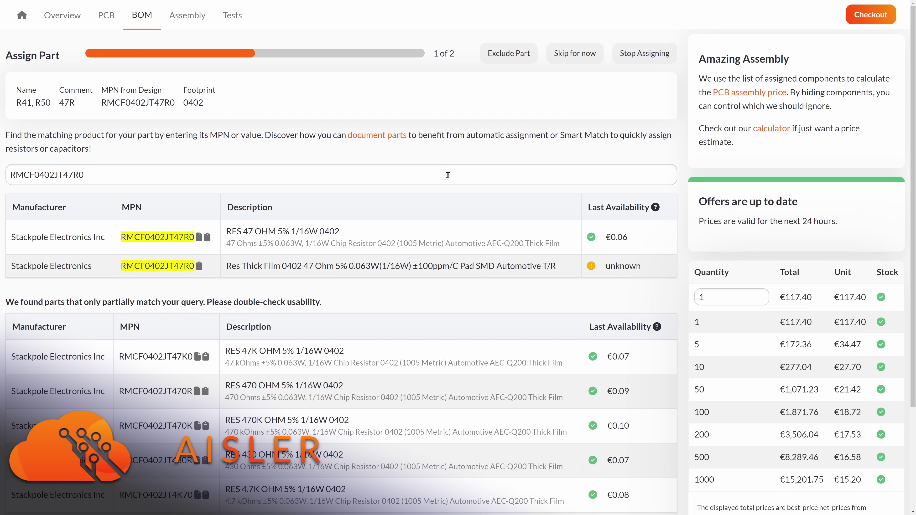
click(166, 241)
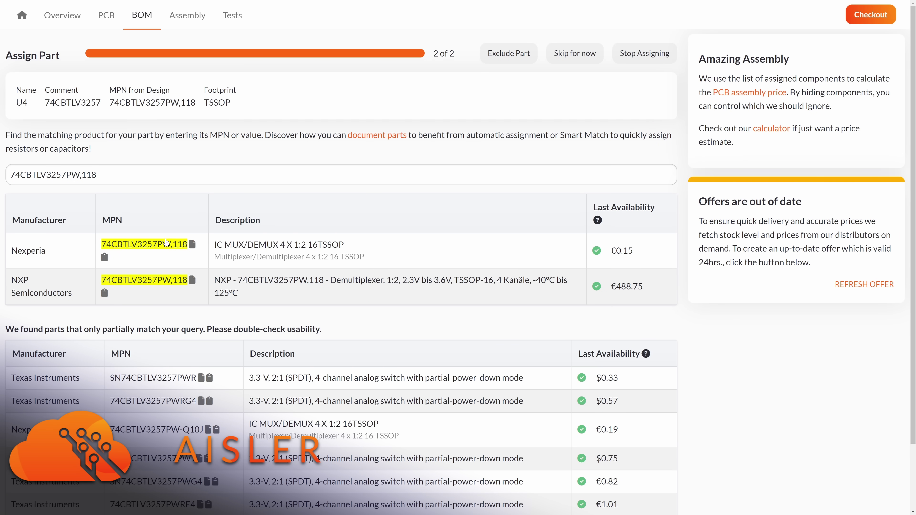
click(165, 255)
click(864, 286)
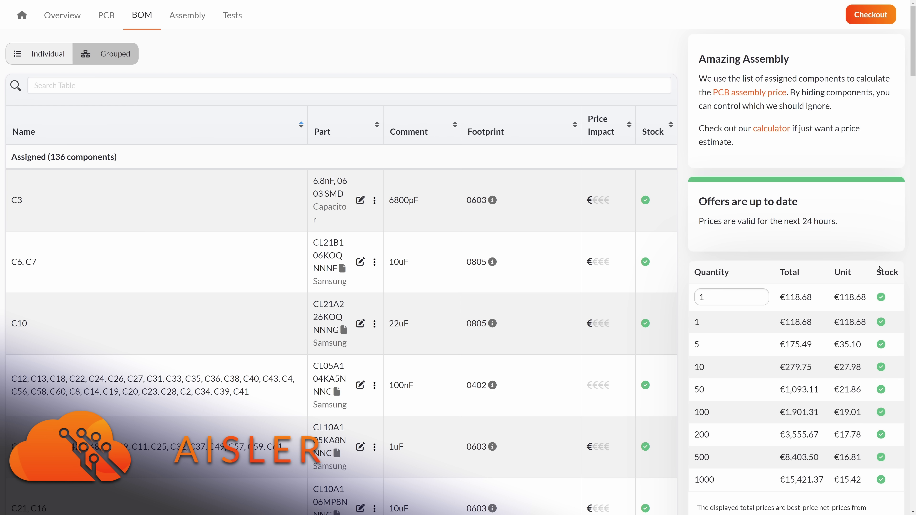
click(876, 13)
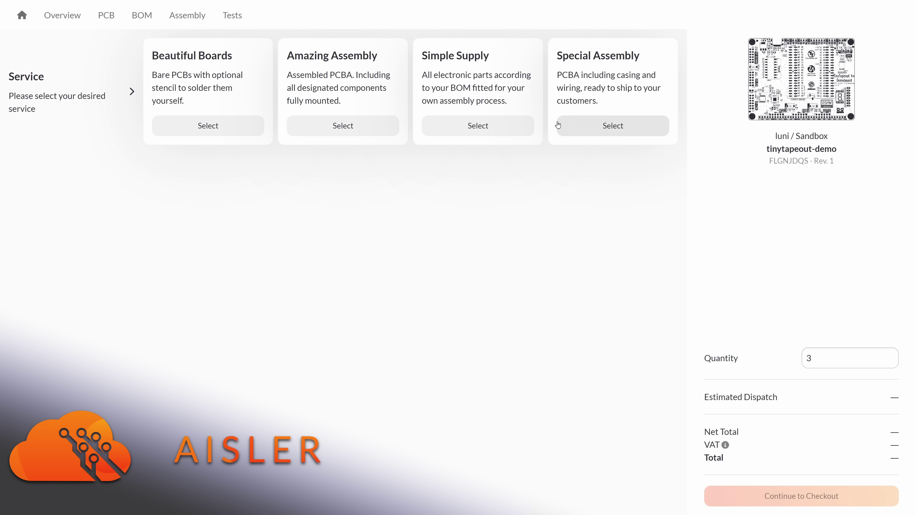
click(504, 132)
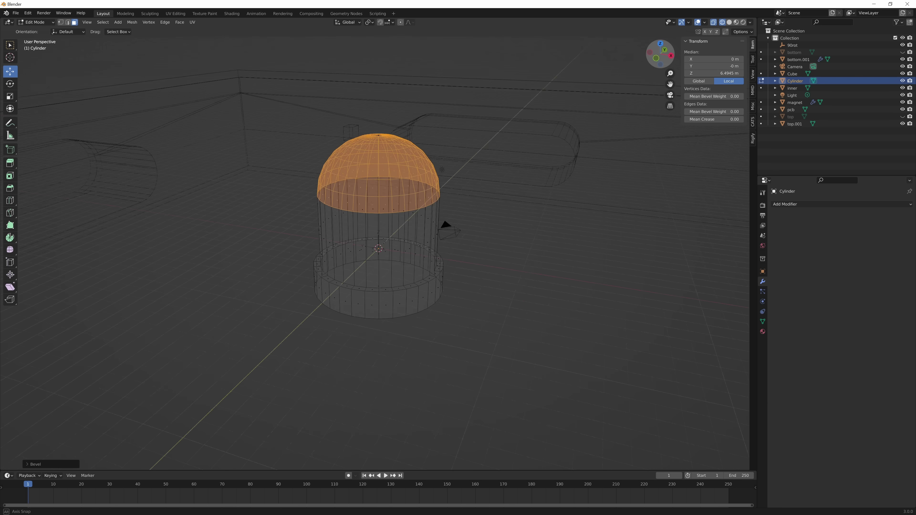
Adjust the Array modifier's X spacing and orbit around the domed grid
double_click(864, 293)
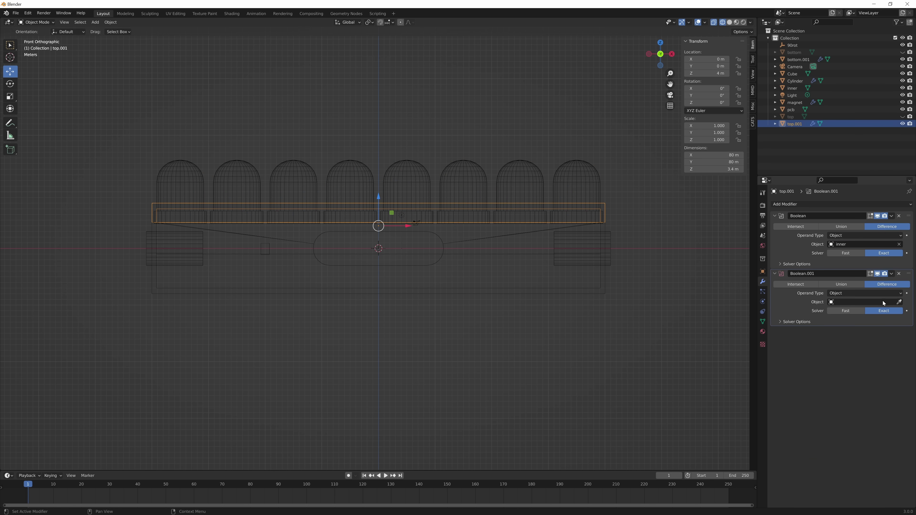
drag(638, 206, 577, 246)
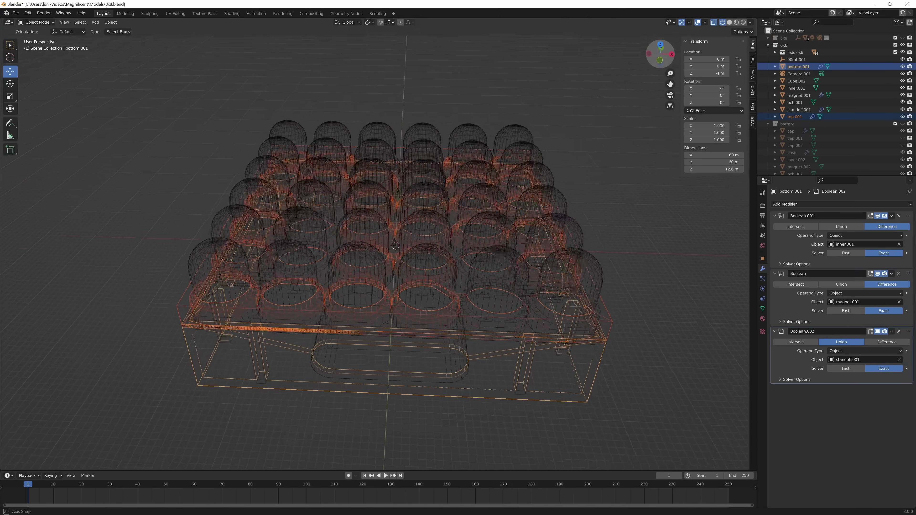